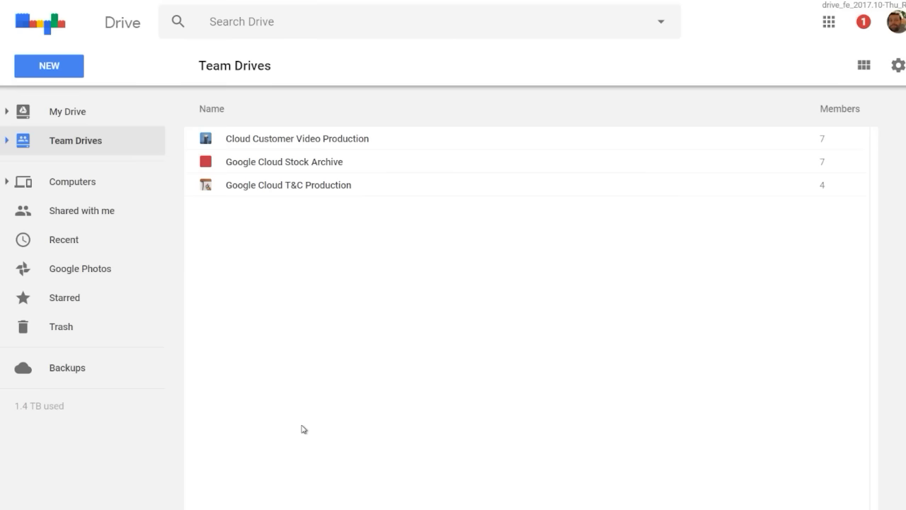
- Create a new team drive named 'Episode 10.12 - Team Drives'
click(64, 66)
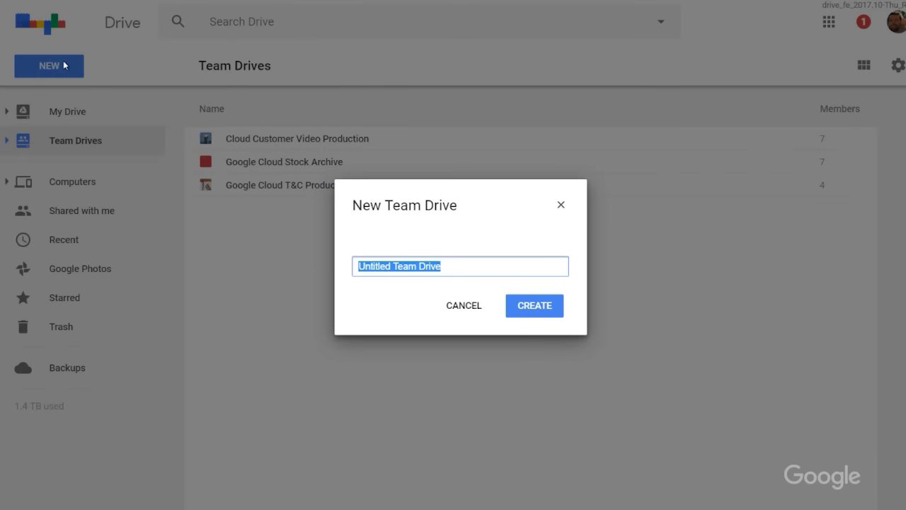
text(Episode 10.12 -)
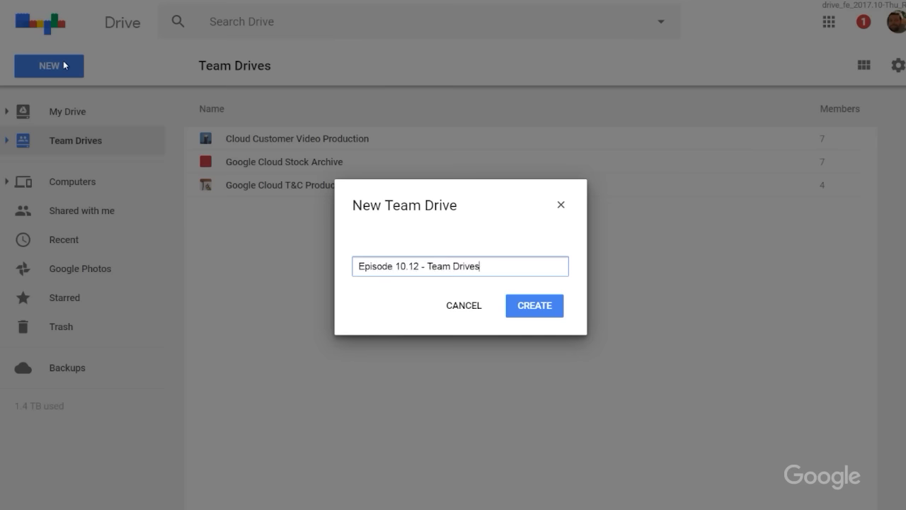
text( Team Drives)
key(Return)
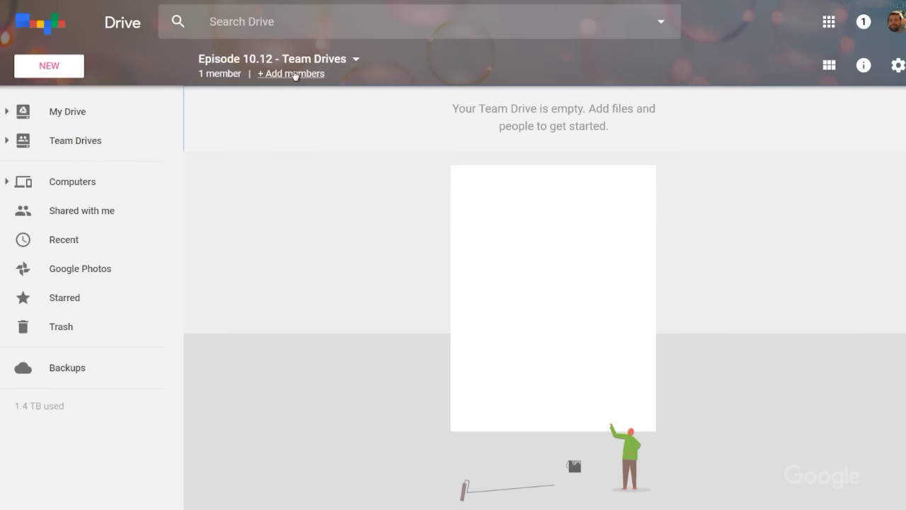
- Add a suggested teammate as a member of the team drive by e-mail address
click(295, 74)
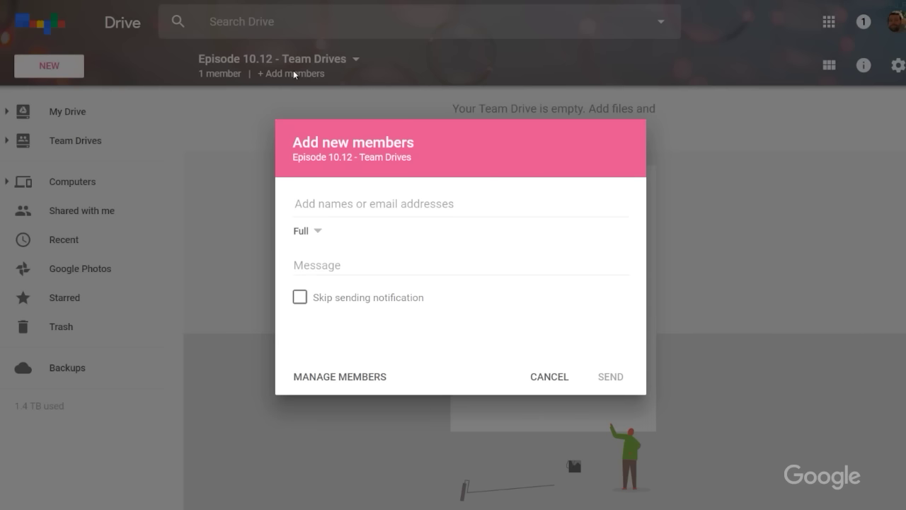
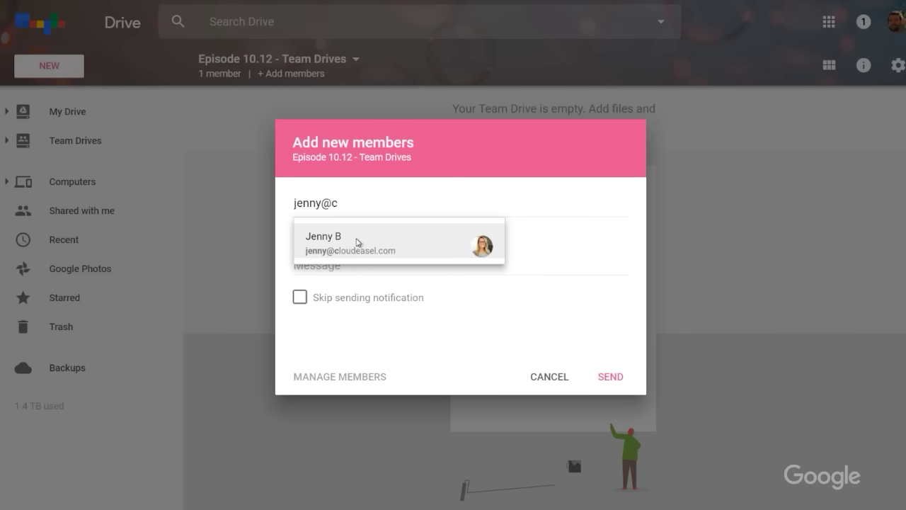
click(358, 241)
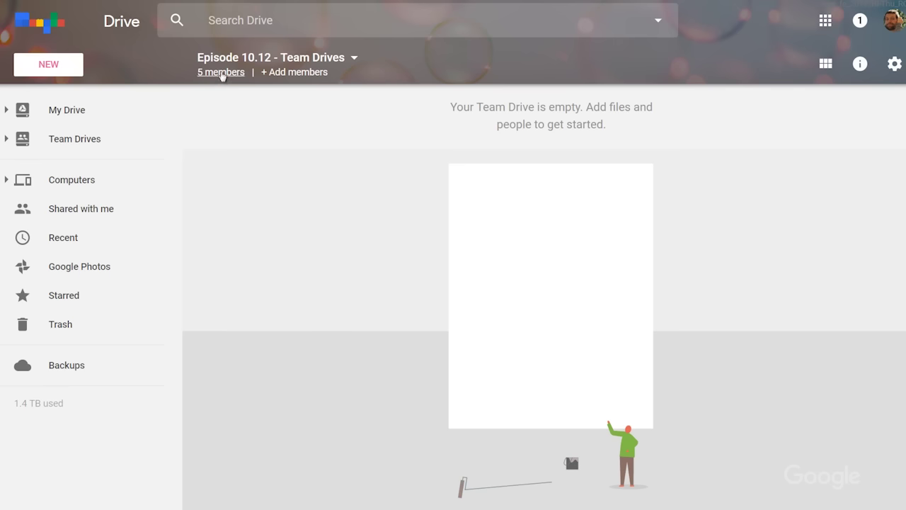
- In the member list, switch one member's access level to Comment only
click(221, 72)
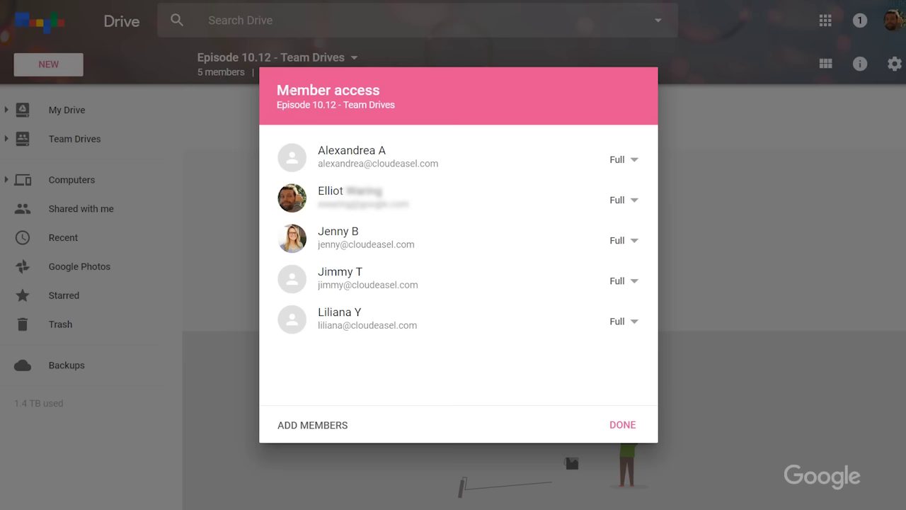
click(636, 242)
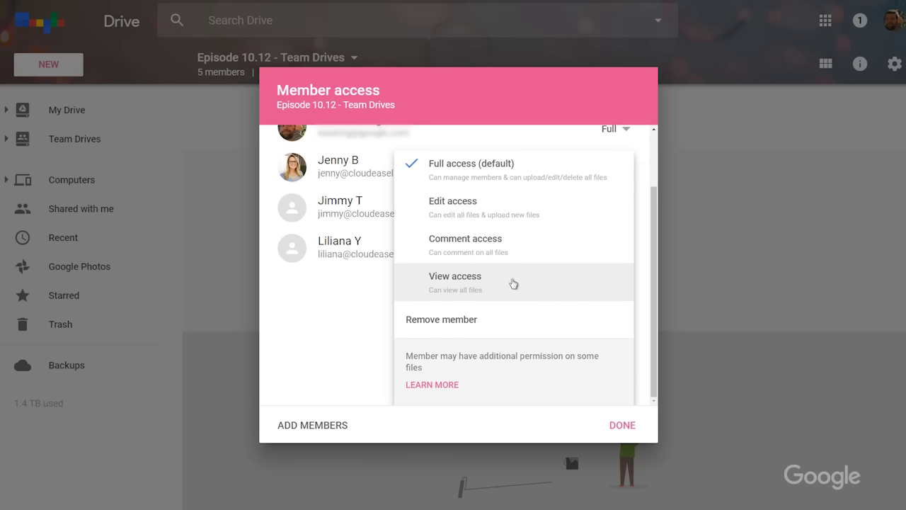
click(310, 366)
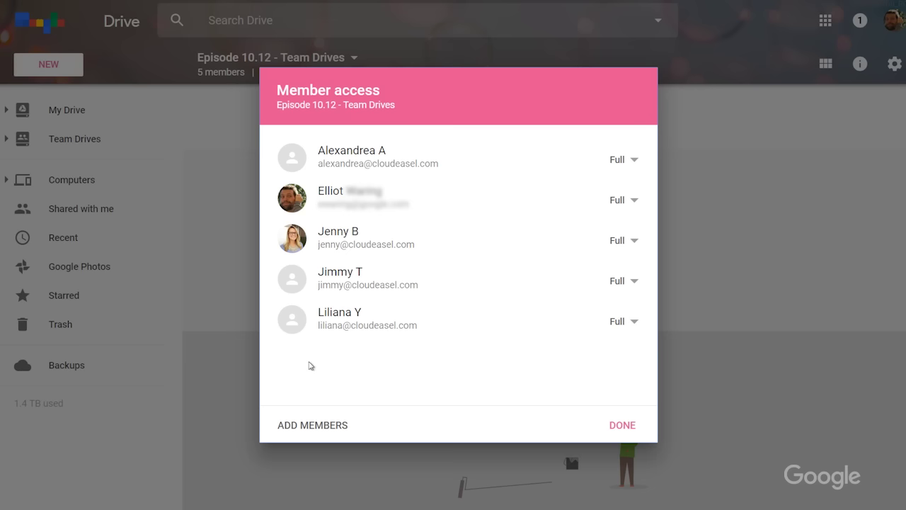
click(634, 283)
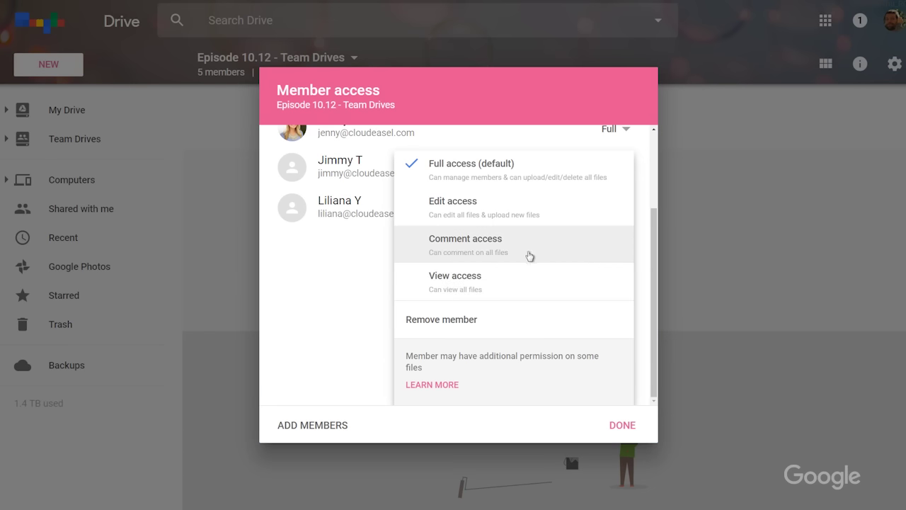
click(447, 243)
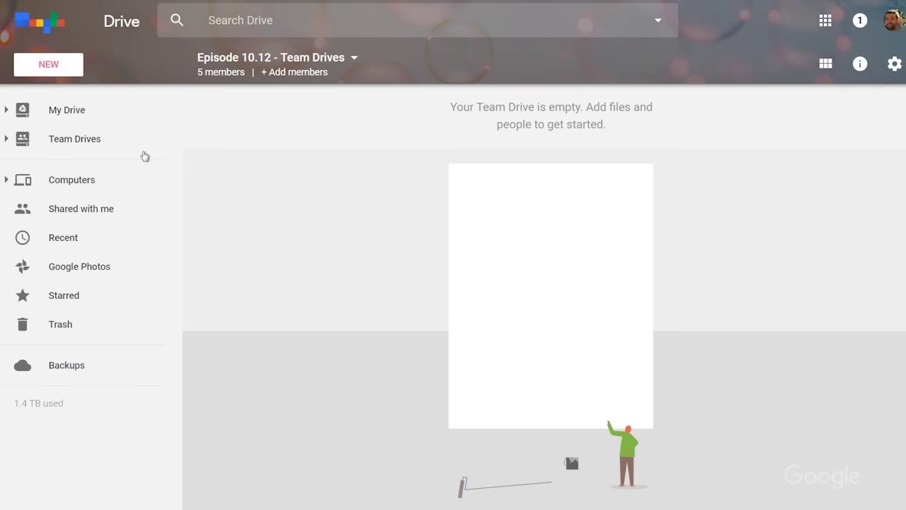
- Create a new blank Google Docs document in the Episode 10.12 - Team Drives drive
click(49, 65)
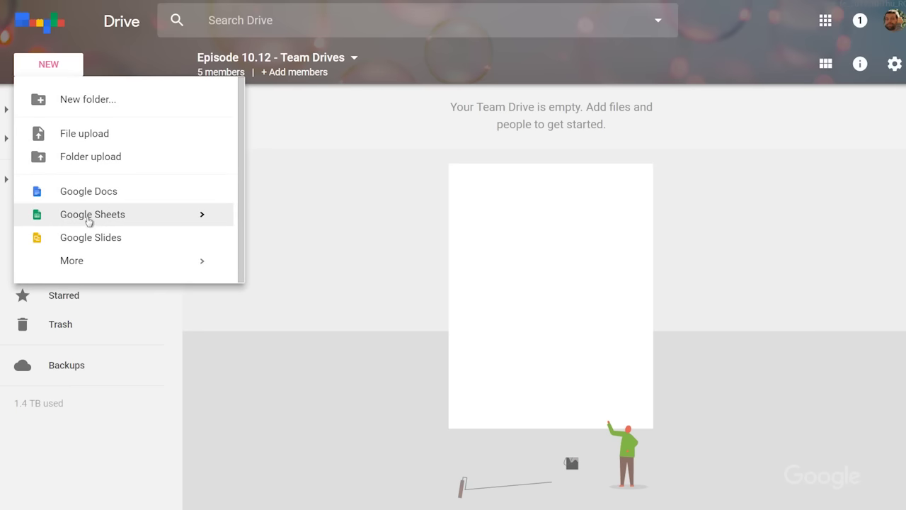
mouse_move(78, 262)
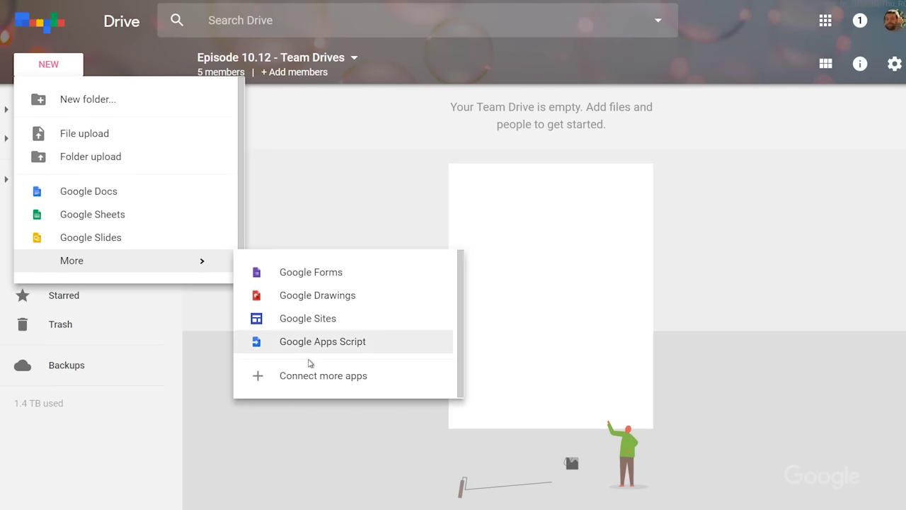
click(138, 192)
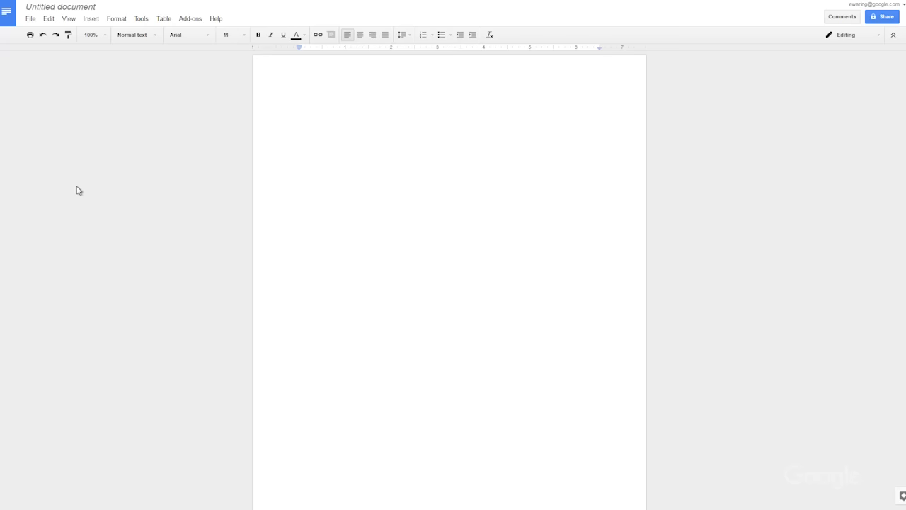
- Paste the prepared script and title the document '10.12 - Team Drives Script'
key(ctrl+v)
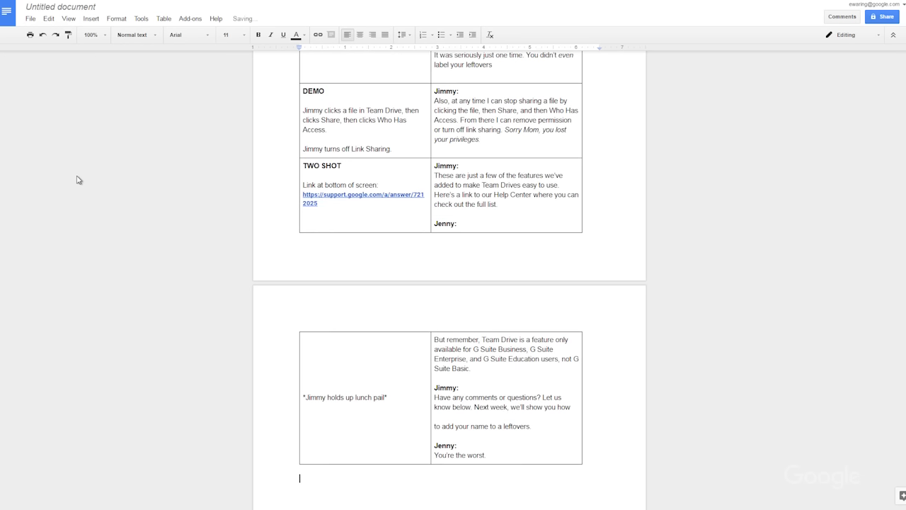
click(63, 8)
text(10.12 - Team Drives Script)
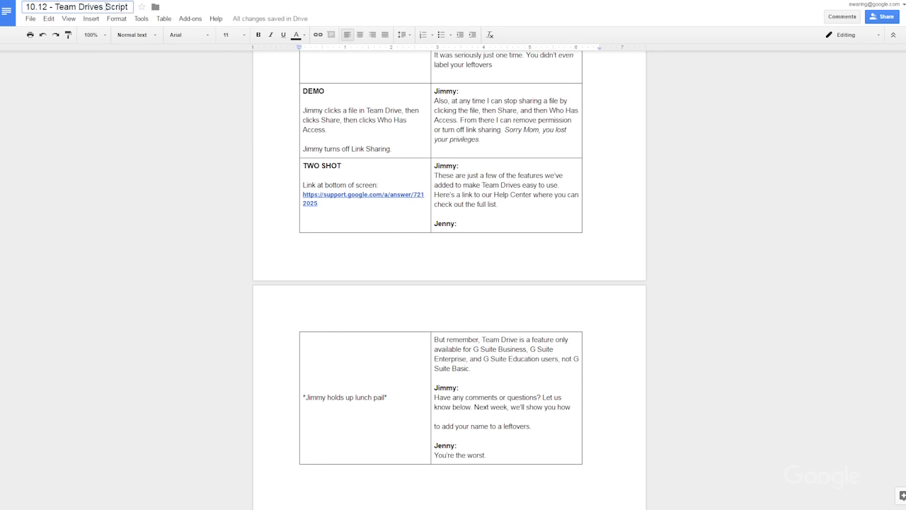
key(Return)
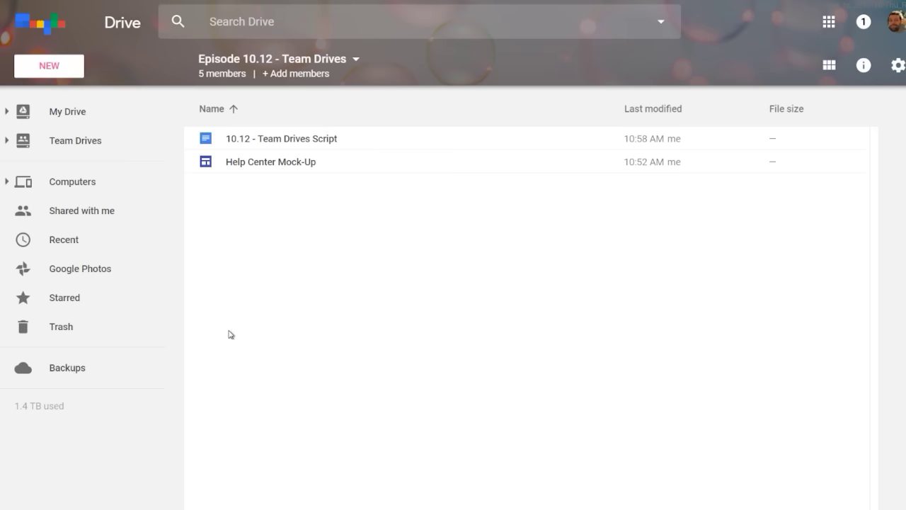
- Set the search location to the Episode 10.12 - Team Drives drive, keeping type Any and owner Anyone
click(662, 22)
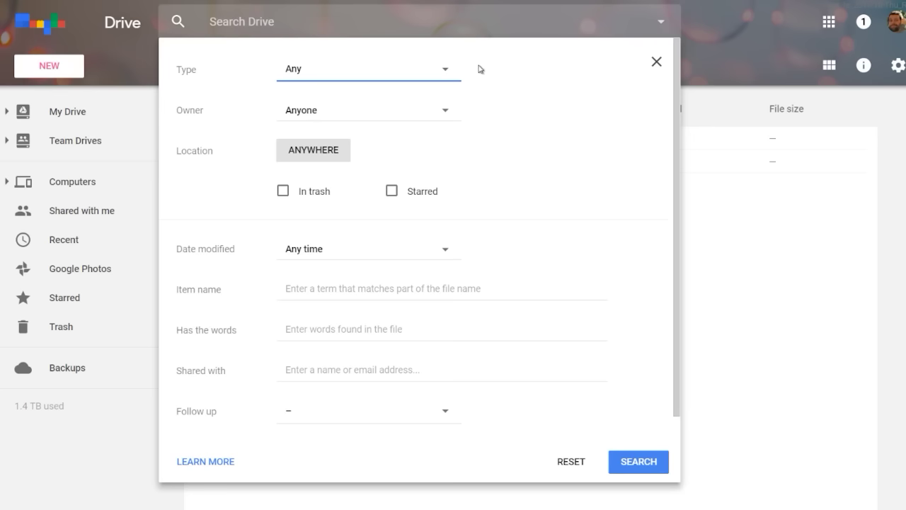
click(446, 73)
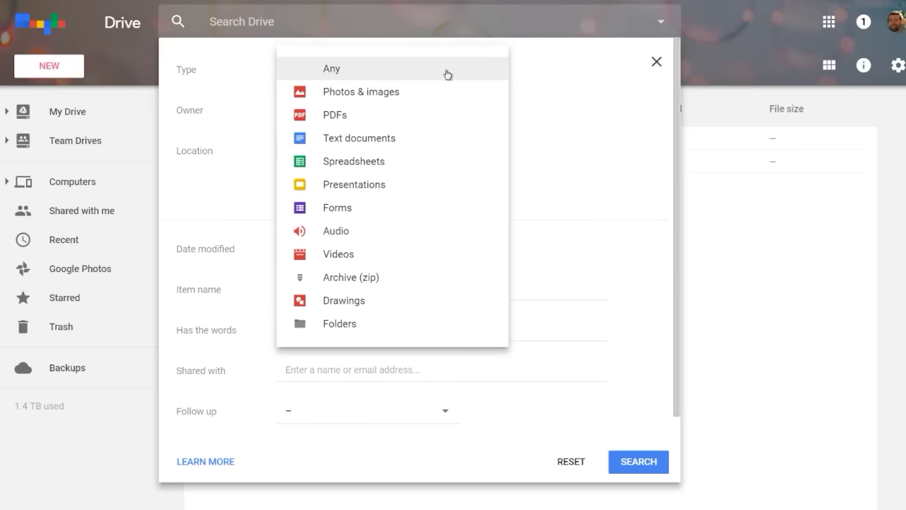
click(528, 90)
click(445, 110)
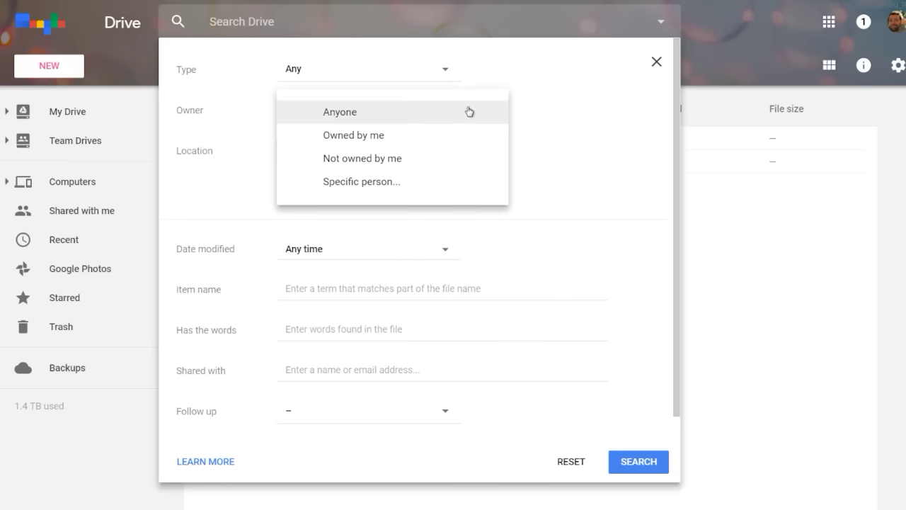
click(537, 119)
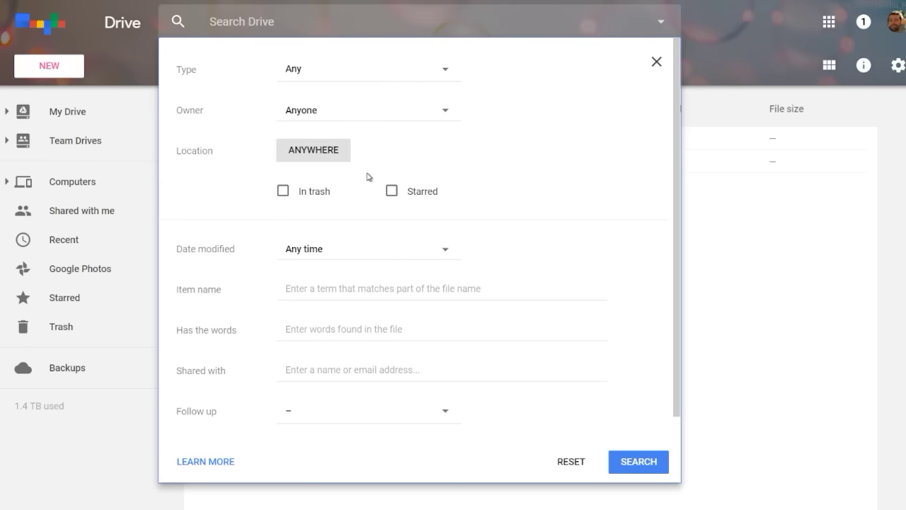
click(302, 153)
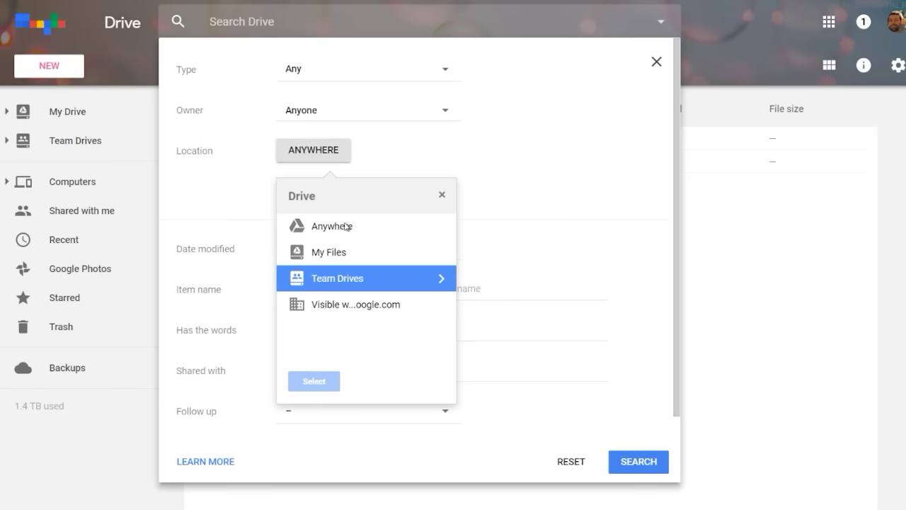
click(439, 282)
click(341, 252)
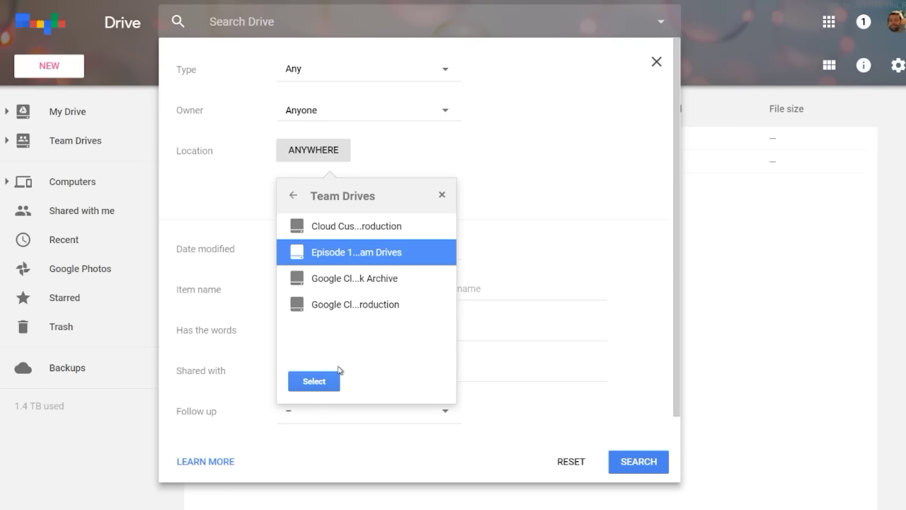
click(314, 381)
- Search that team drive for 'script'
click(244, 22)
text(script)
key(Return)
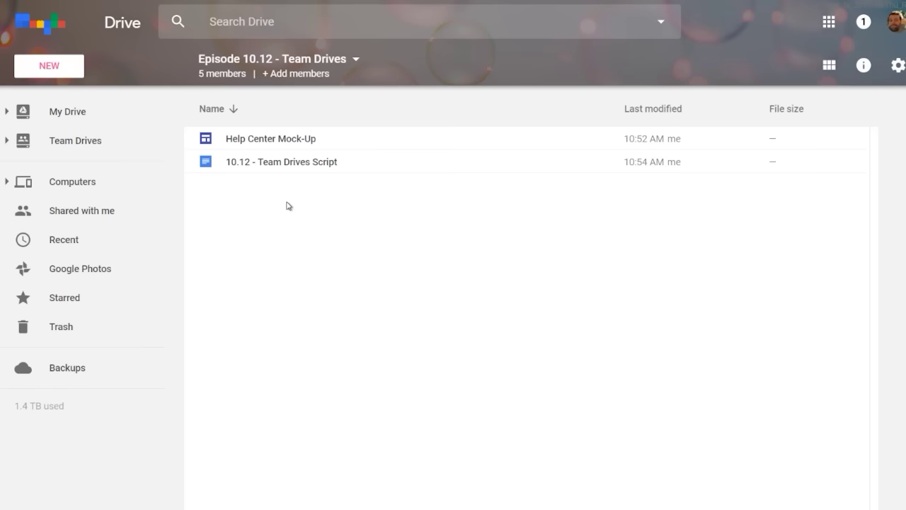
- Share '10.12 - Team Drives Script' with a colleague's e-mail and review their permission level
click(279, 162)
click(679, 64)
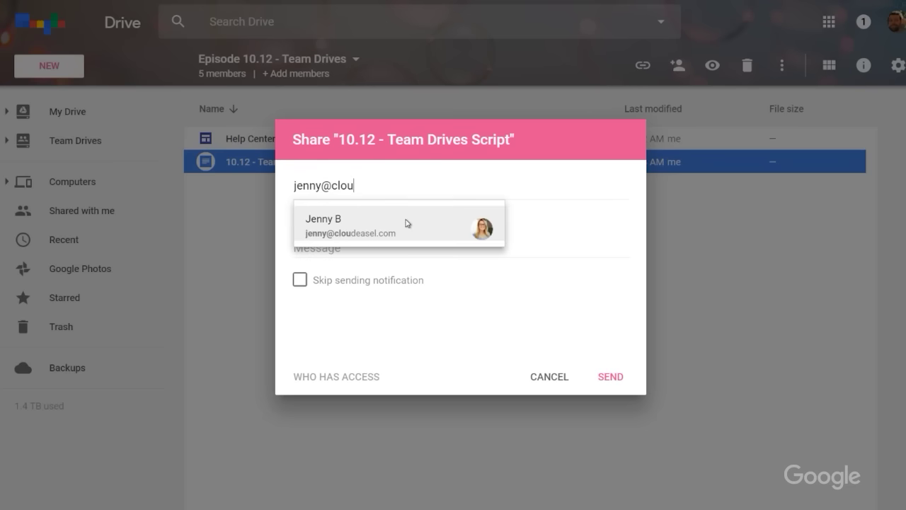
click(408, 224)
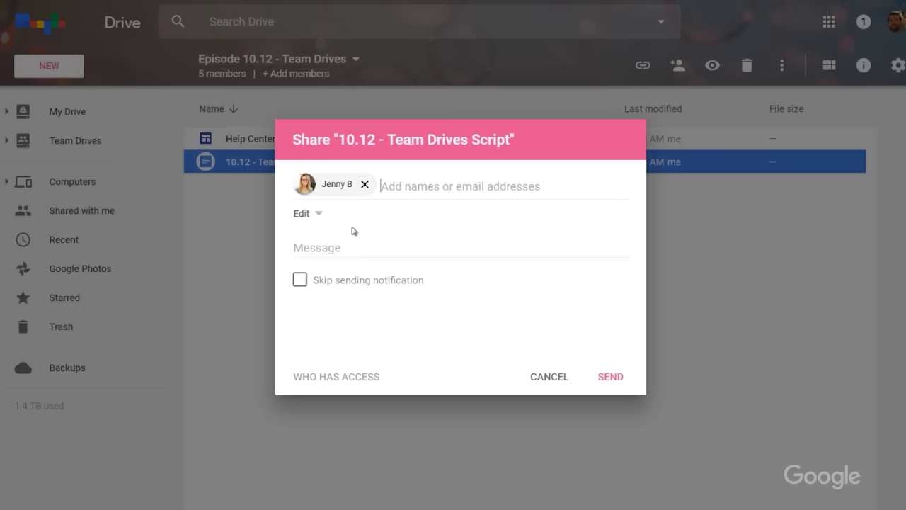
click(319, 216)
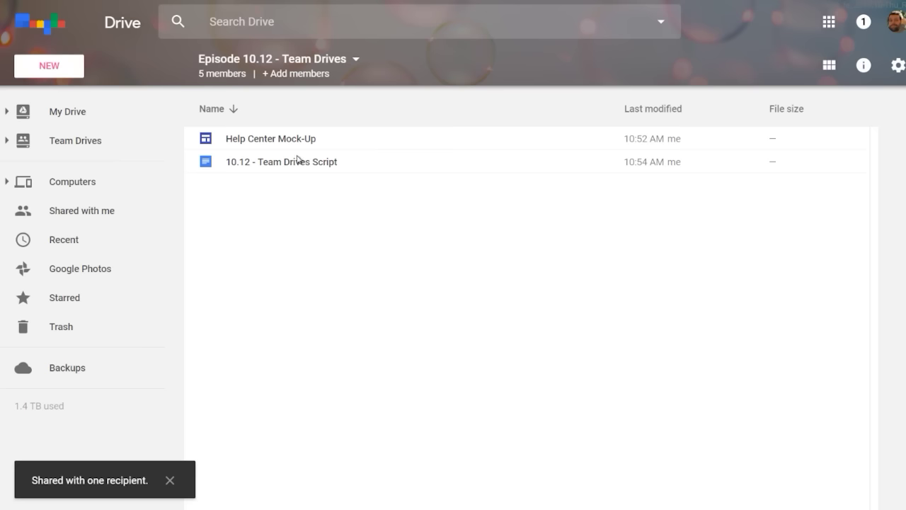
click(297, 162)
- Turn on link sharing for '10.12 - Team Drives Script'
click(677, 66)
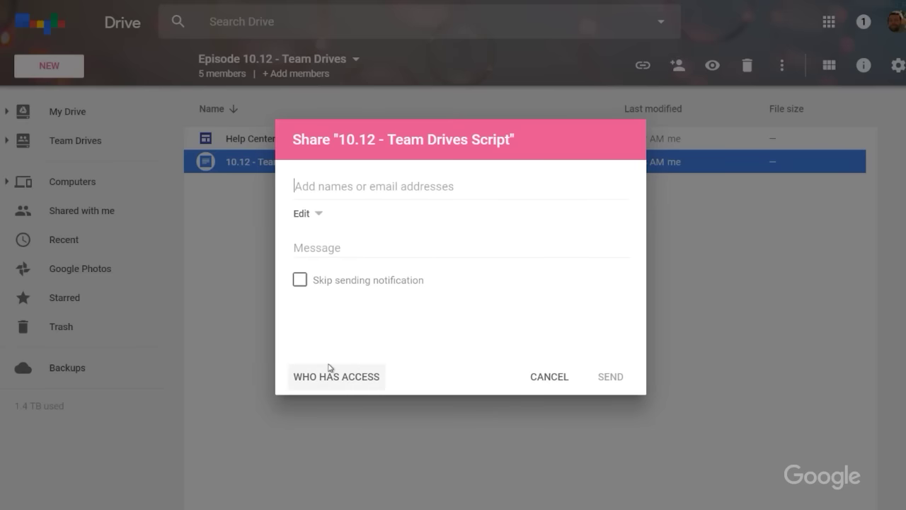
click(323, 379)
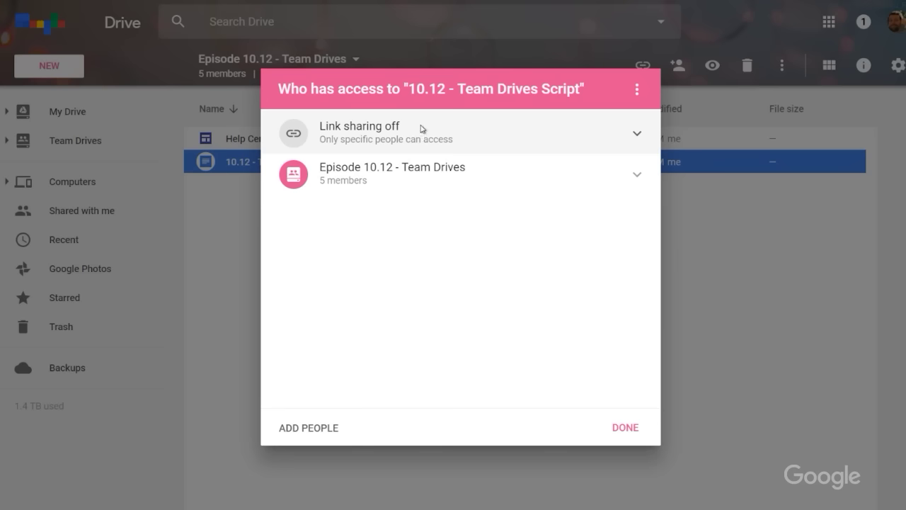
click(638, 134)
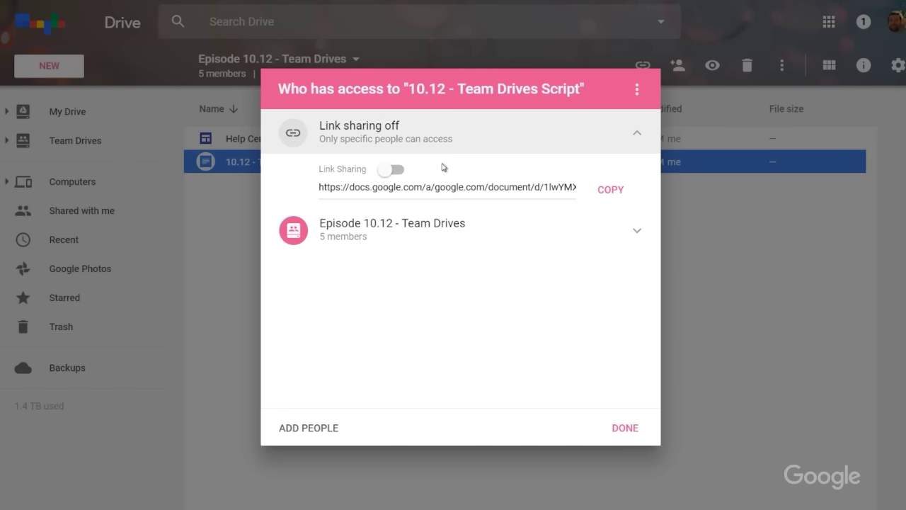
click(389, 170)
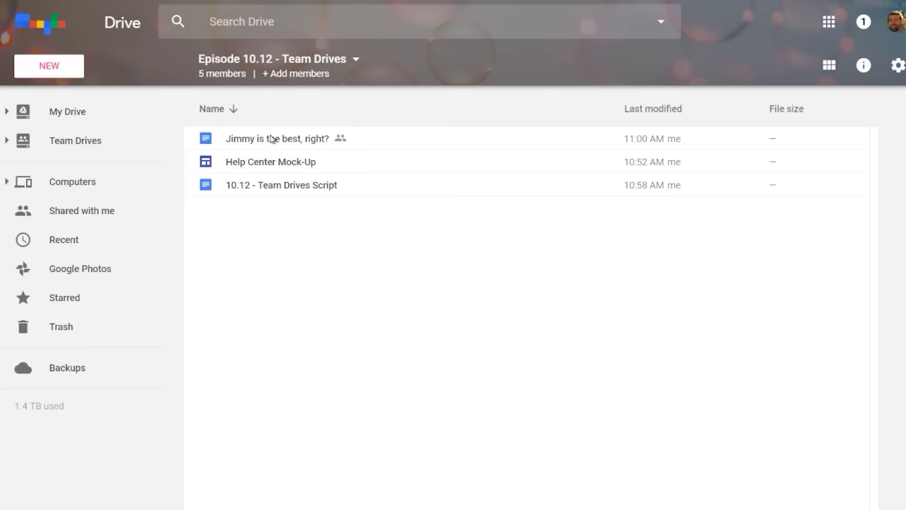
- Review who has access to the new document 'Jimmy is the best, right?'
click(272, 138)
click(678, 66)
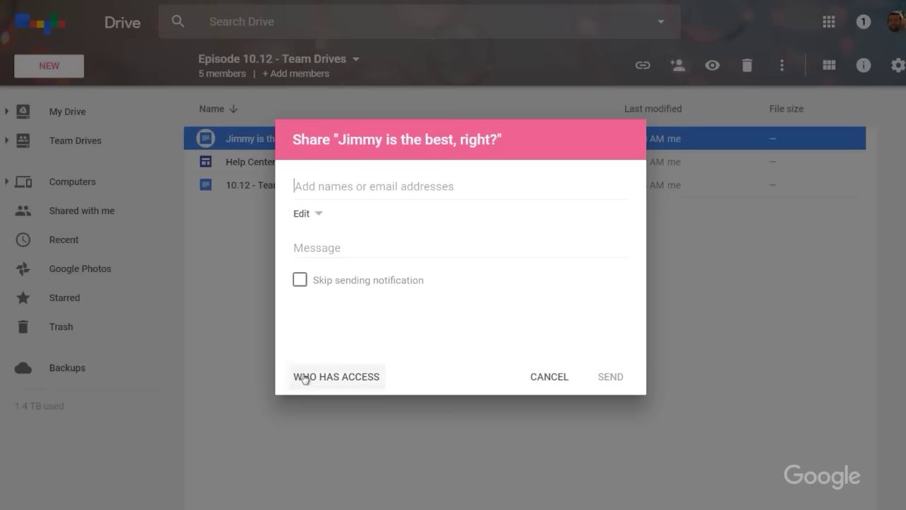
click(305, 378)
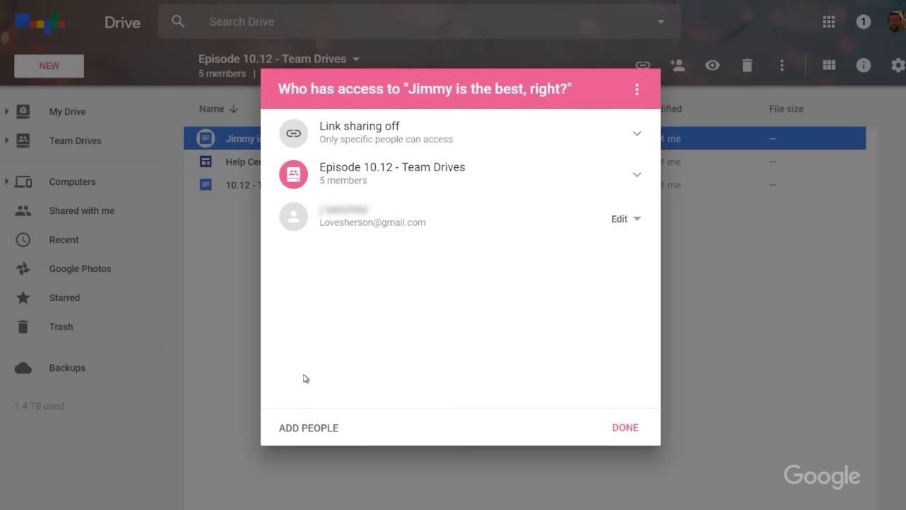